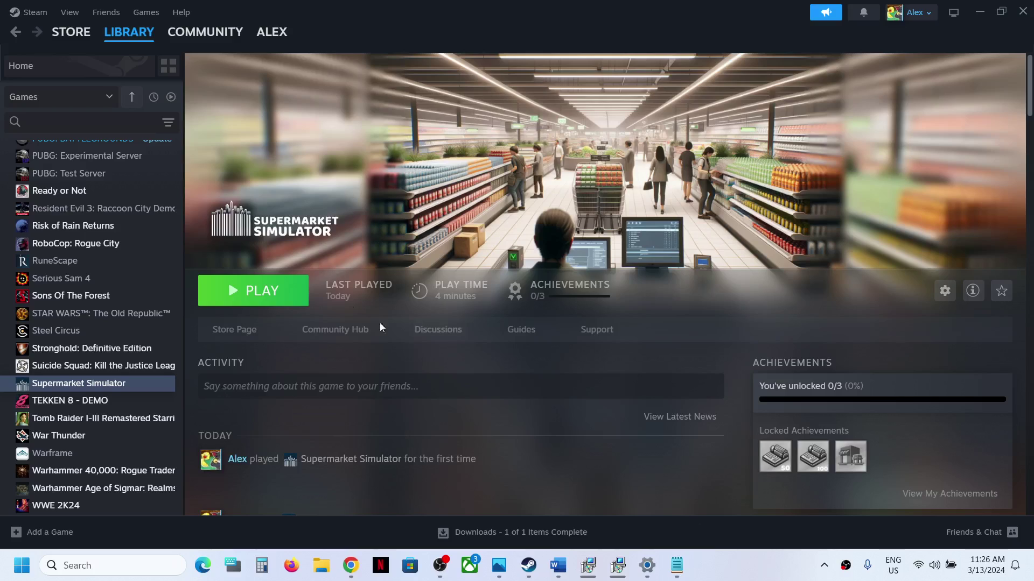
# Step: Browse from C: through Users into your profile folder and select AppData
pyautogui.click(322, 568)
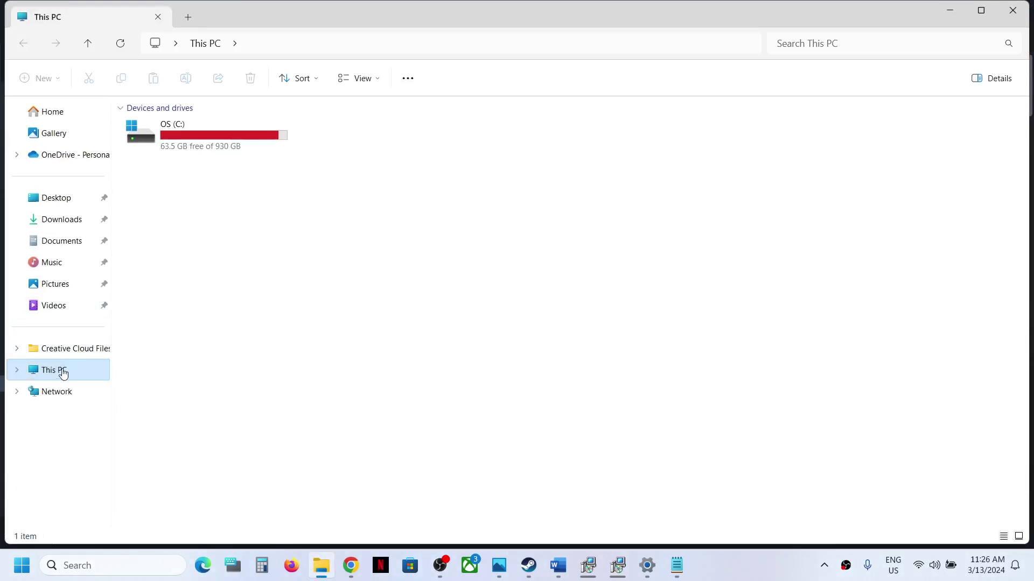
pyautogui.doubleClick(207, 139)
pyautogui.scroll(-4, 181, 340)
pyautogui.click(155, 349)
pyautogui.doubleClick(176, 348)
pyautogui.click(170, 128)
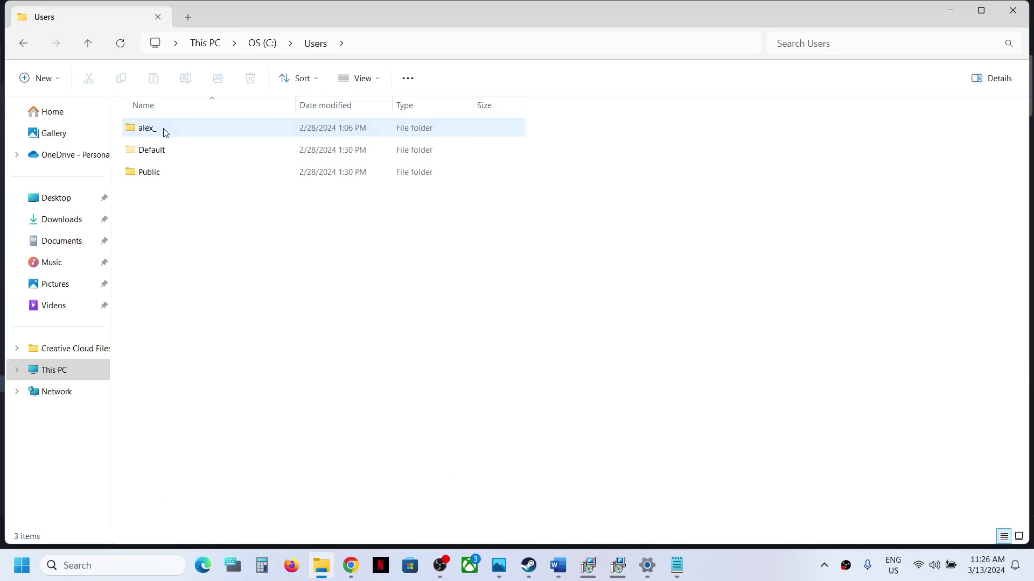
pyautogui.doubleClick(221, 128)
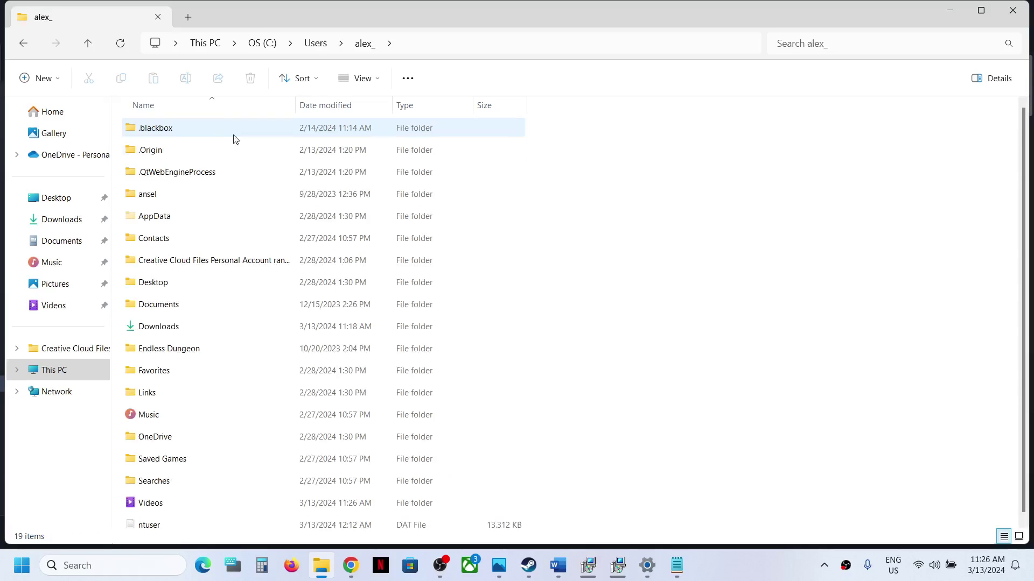
pyautogui.click(168, 217)
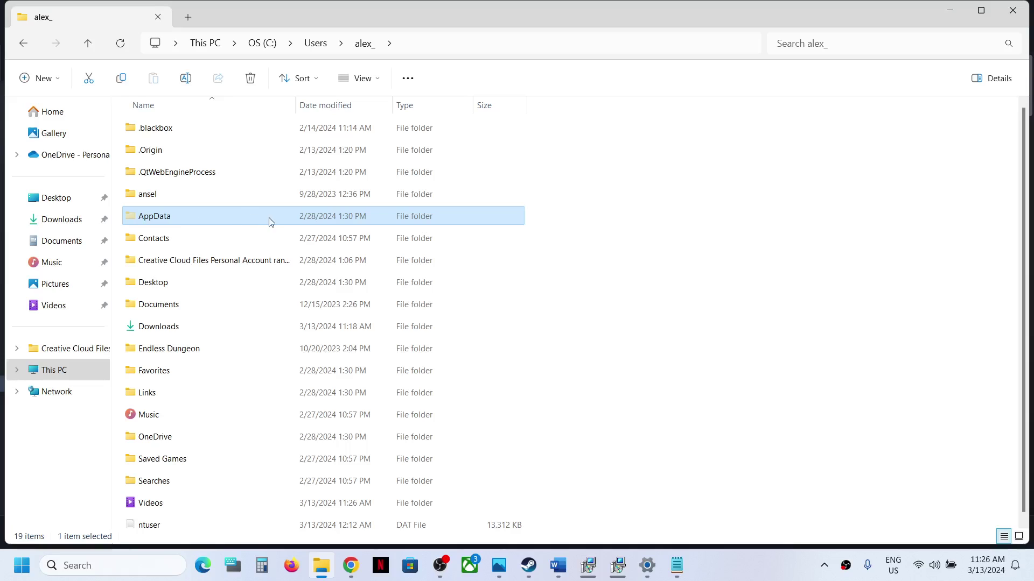
pyautogui.click(378, 81)
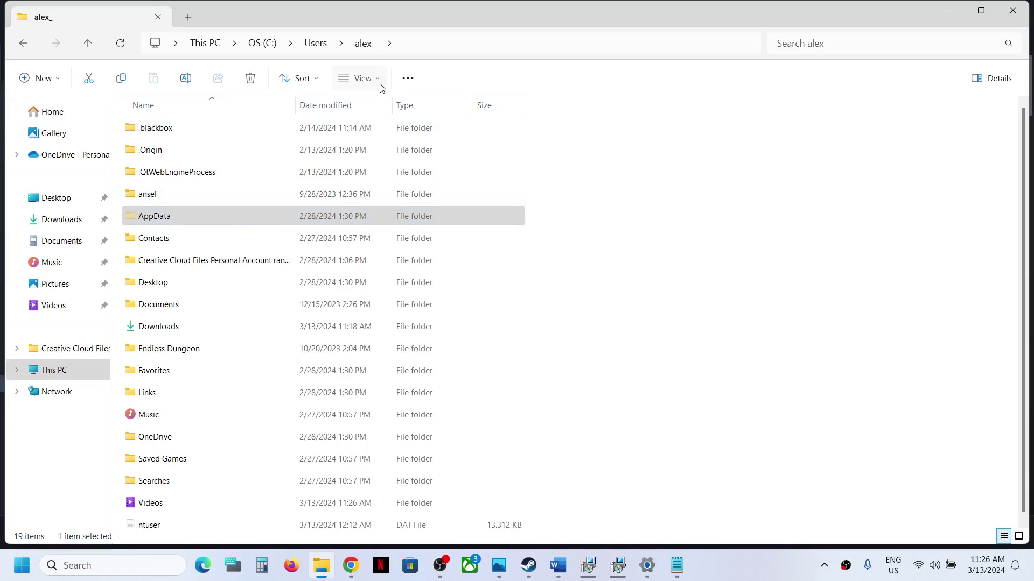
pyautogui.moveTo(359, 329)
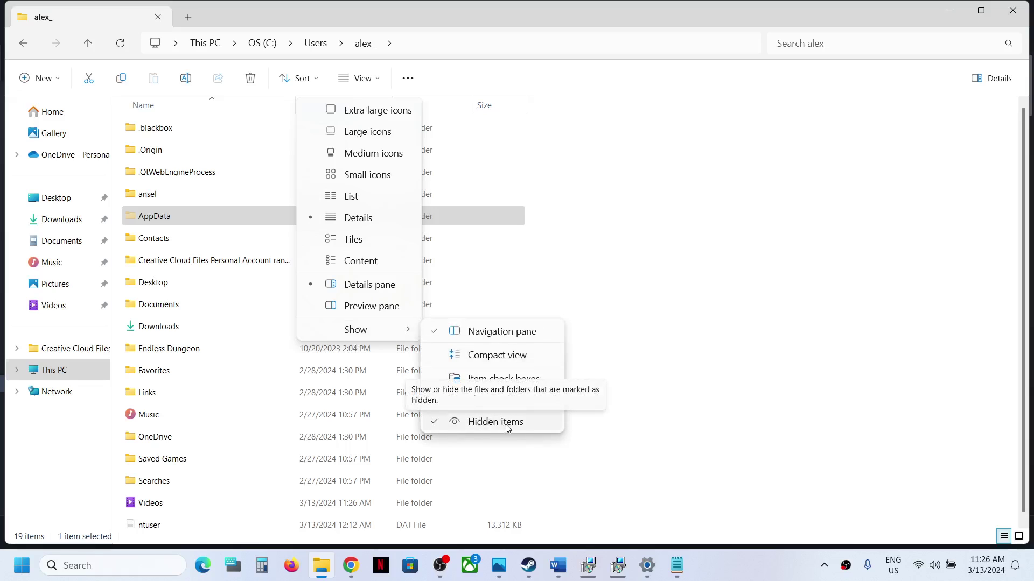
pyautogui.click(228, 217)
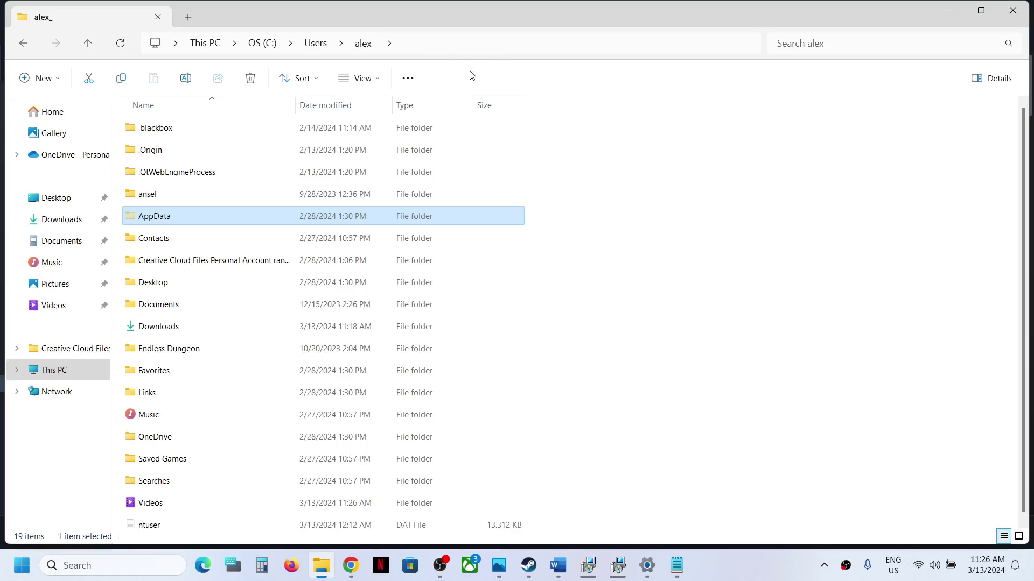
# Step: Open AppData and then its LocalLow folder
pyautogui.doubleClick(190, 219)
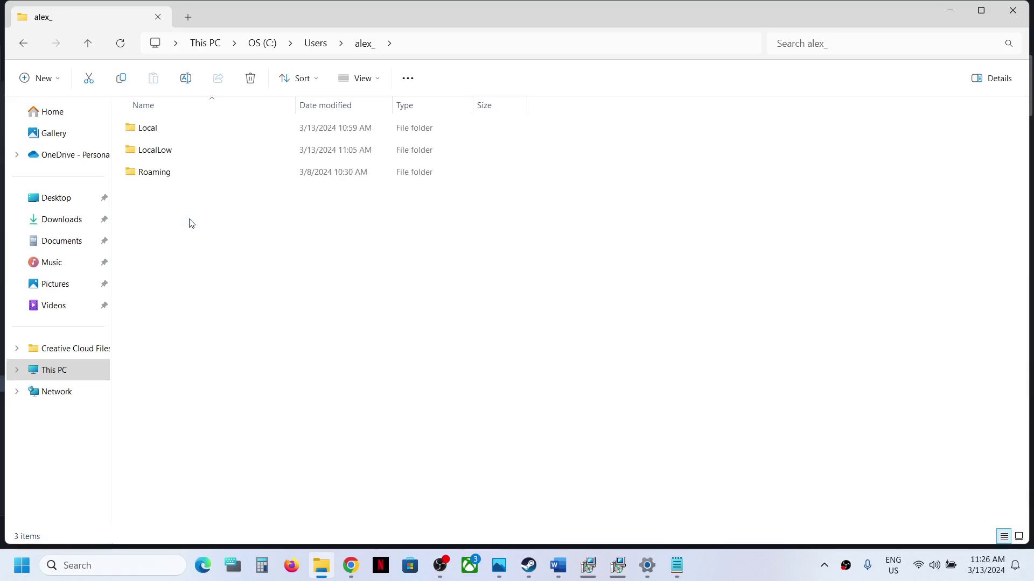
pyautogui.click(156, 158)
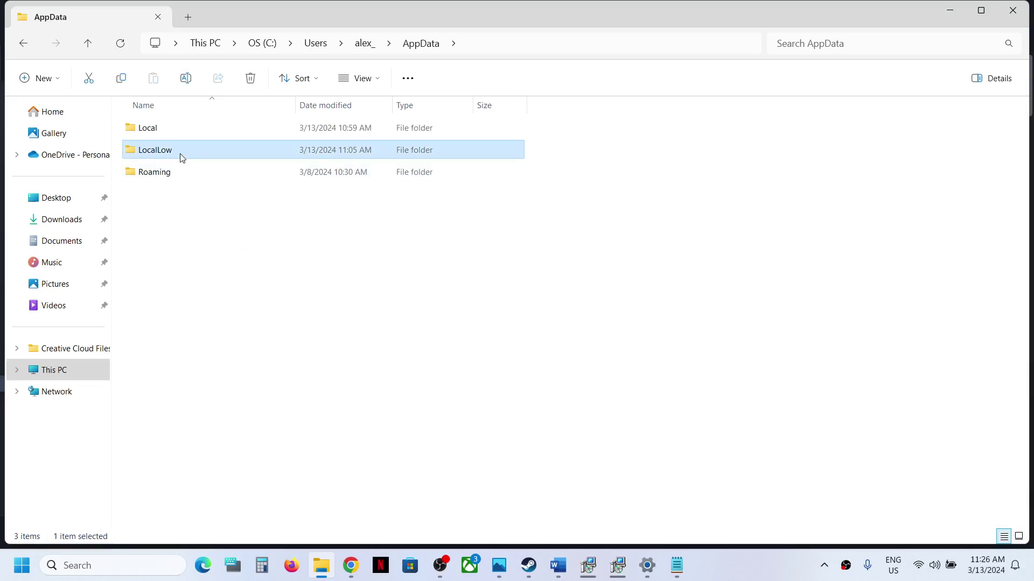
pyautogui.doubleClick(181, 152)
pyautogui.scroll(-6, 238, 302)
pyautogui.scroll(-4, 238, 303)
pyautogui.scroll(-5, 237, 303)
pyautogui.scroll(-3, 236, 300)
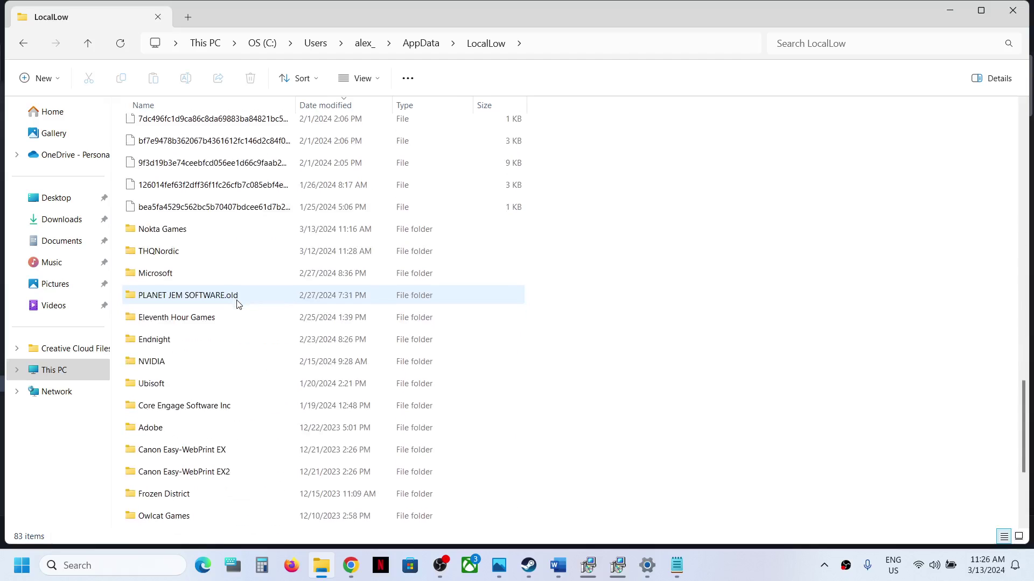
# Step: Open Nokta Games, then the Supermarket Simulator save folder
pyautogui.click(170, 231)
pyautogui.doubleClick(211, 230)
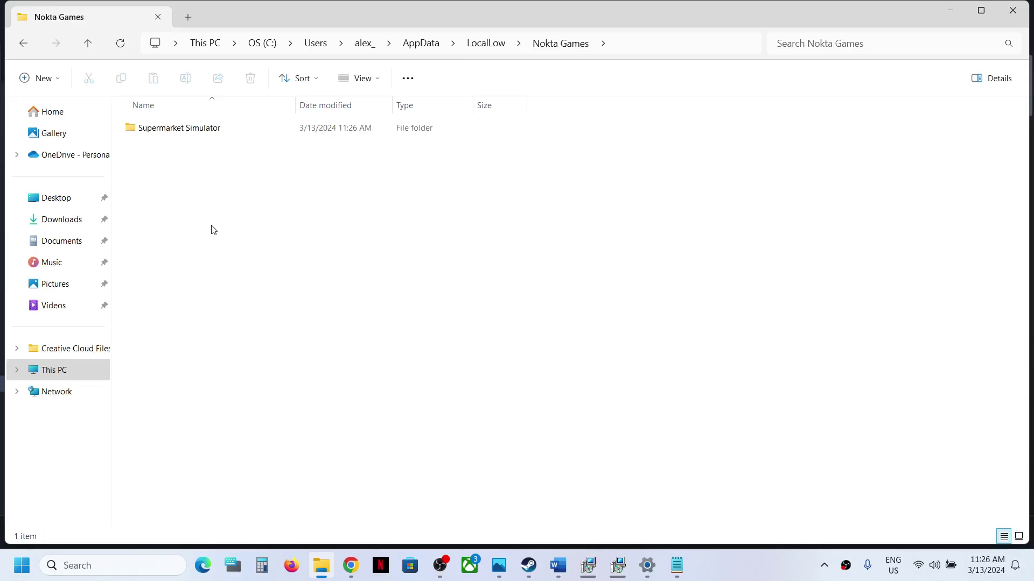
pyautogui.click(171, 131)
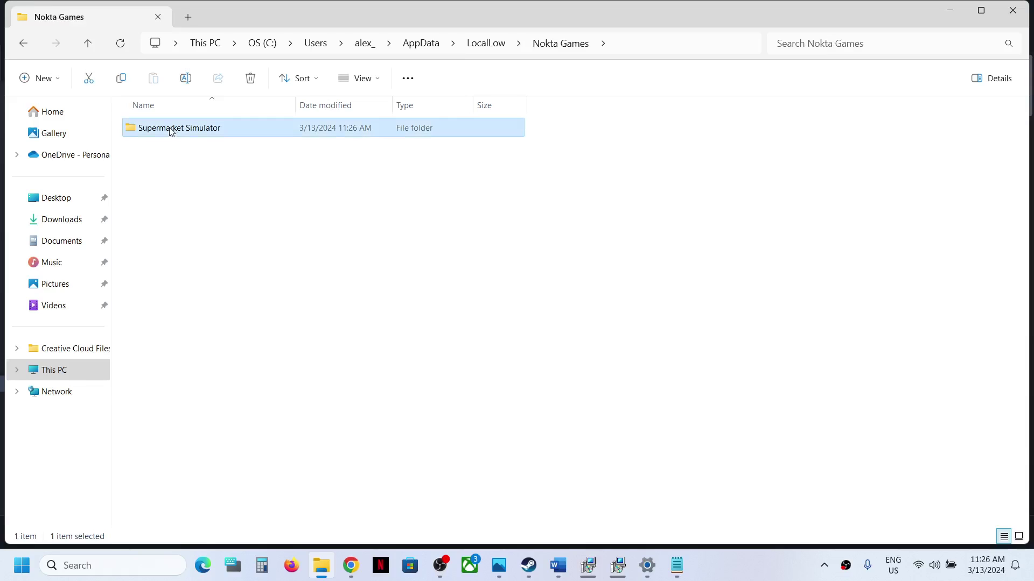
pyautogui.doubleClick(201, 136)
# Step: Select SaveFile.es3, then switch back to Steam from the taskbar
pyautogui.click(191, 171)
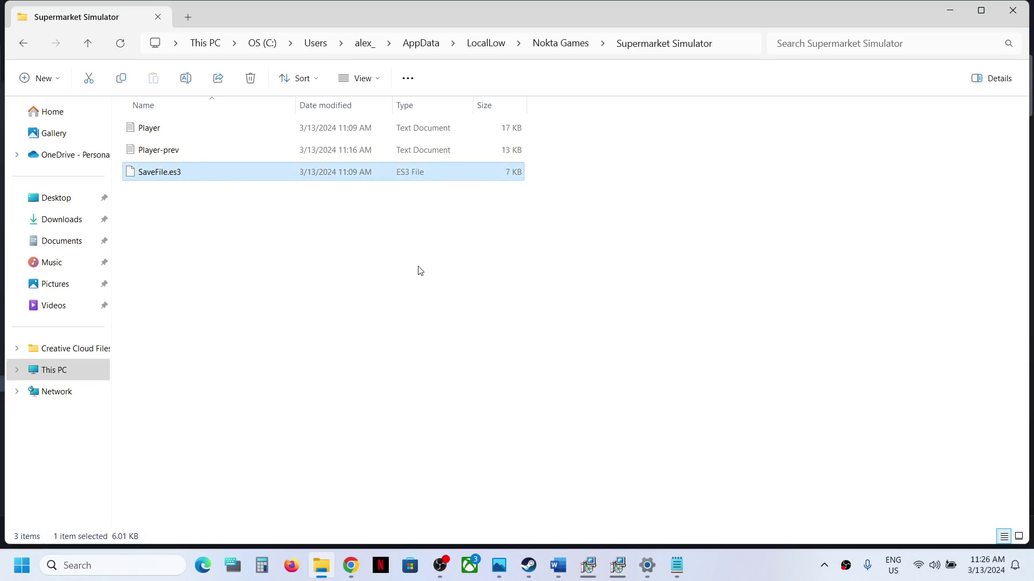
pyautogui.click(530, 571)
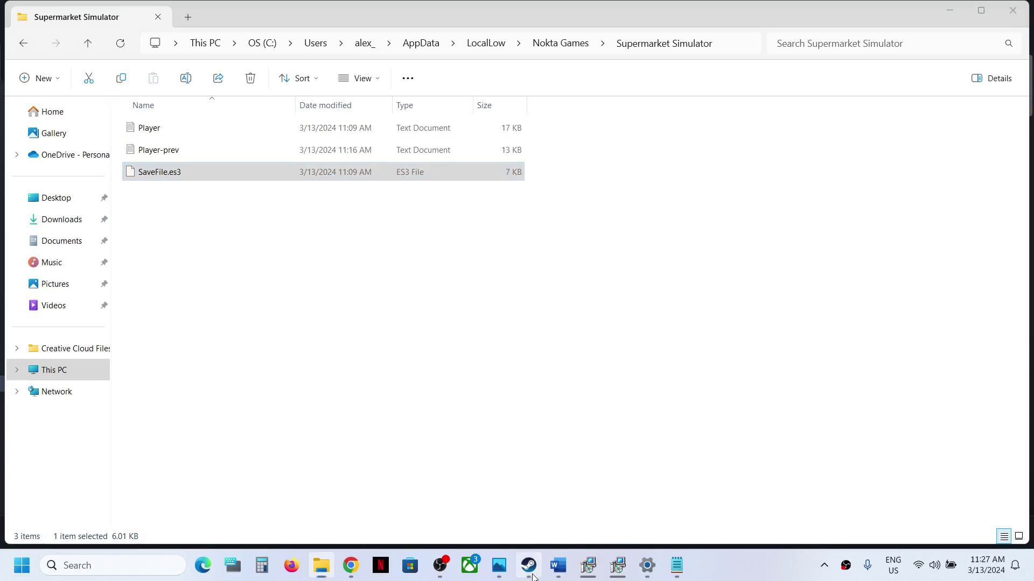